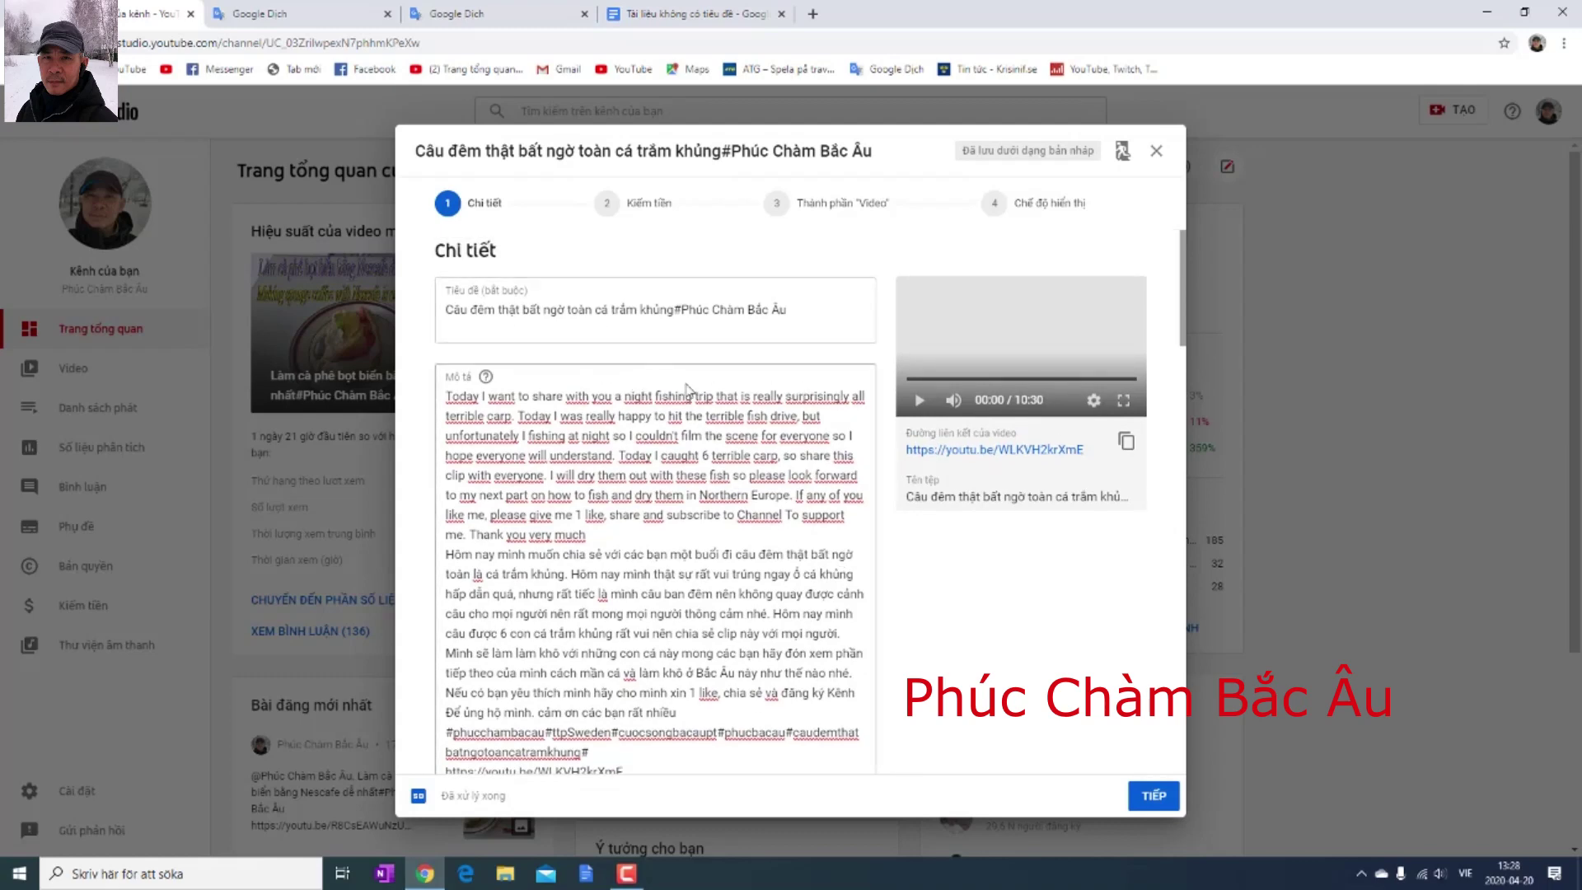
- Review the video's description, thumbnail, playlists, audience, tags, language, recording date, licence, category and comment settings
scroll(841, 556, down, 4)
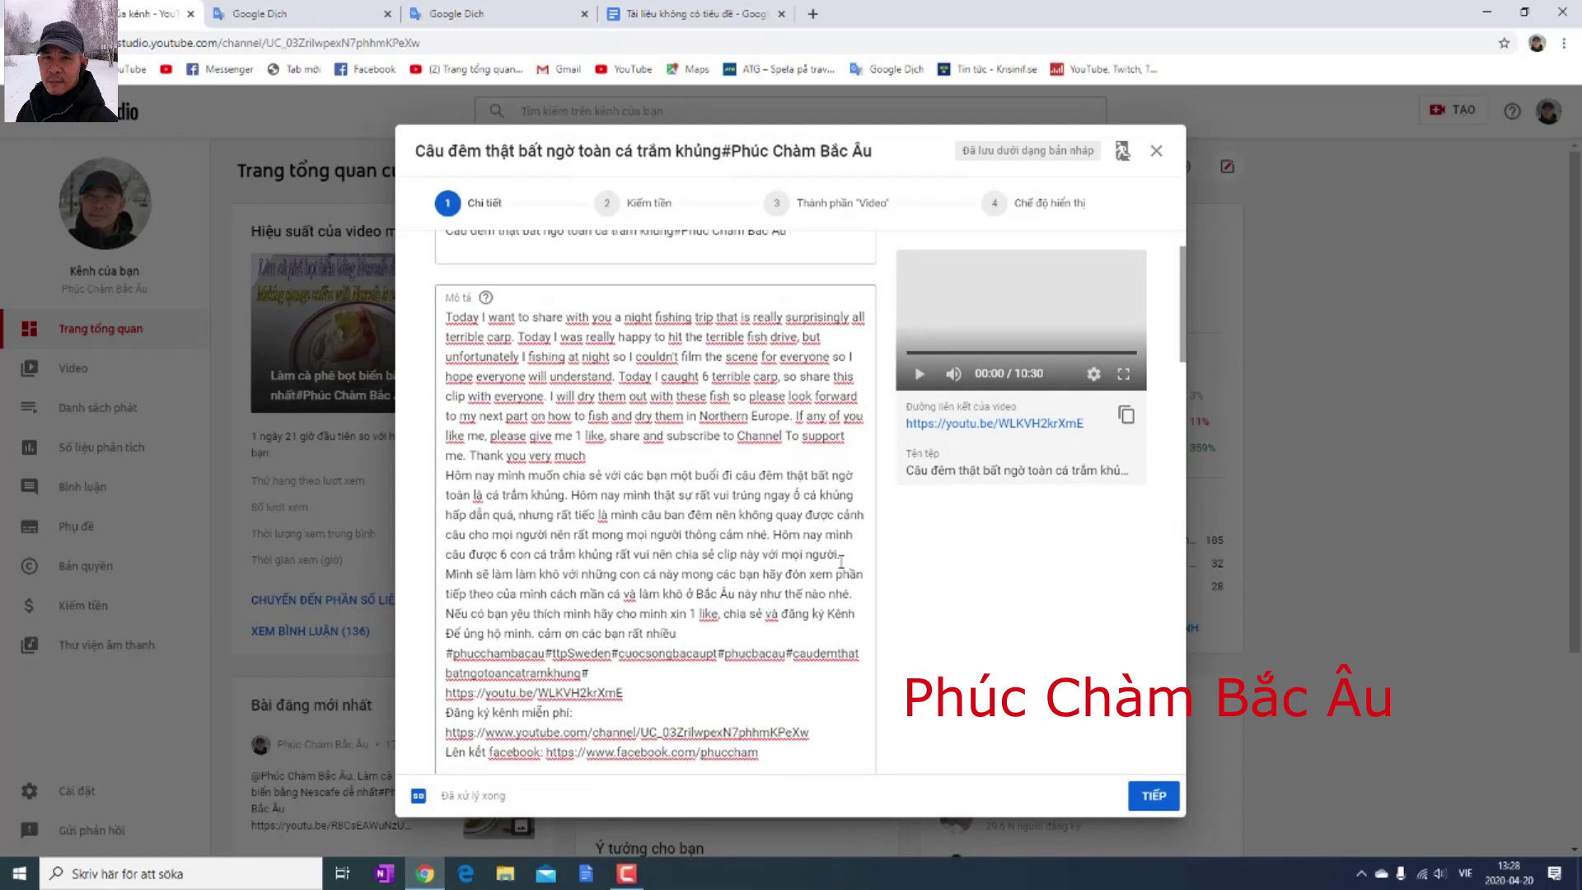
scroll(844, 562, down, 2)
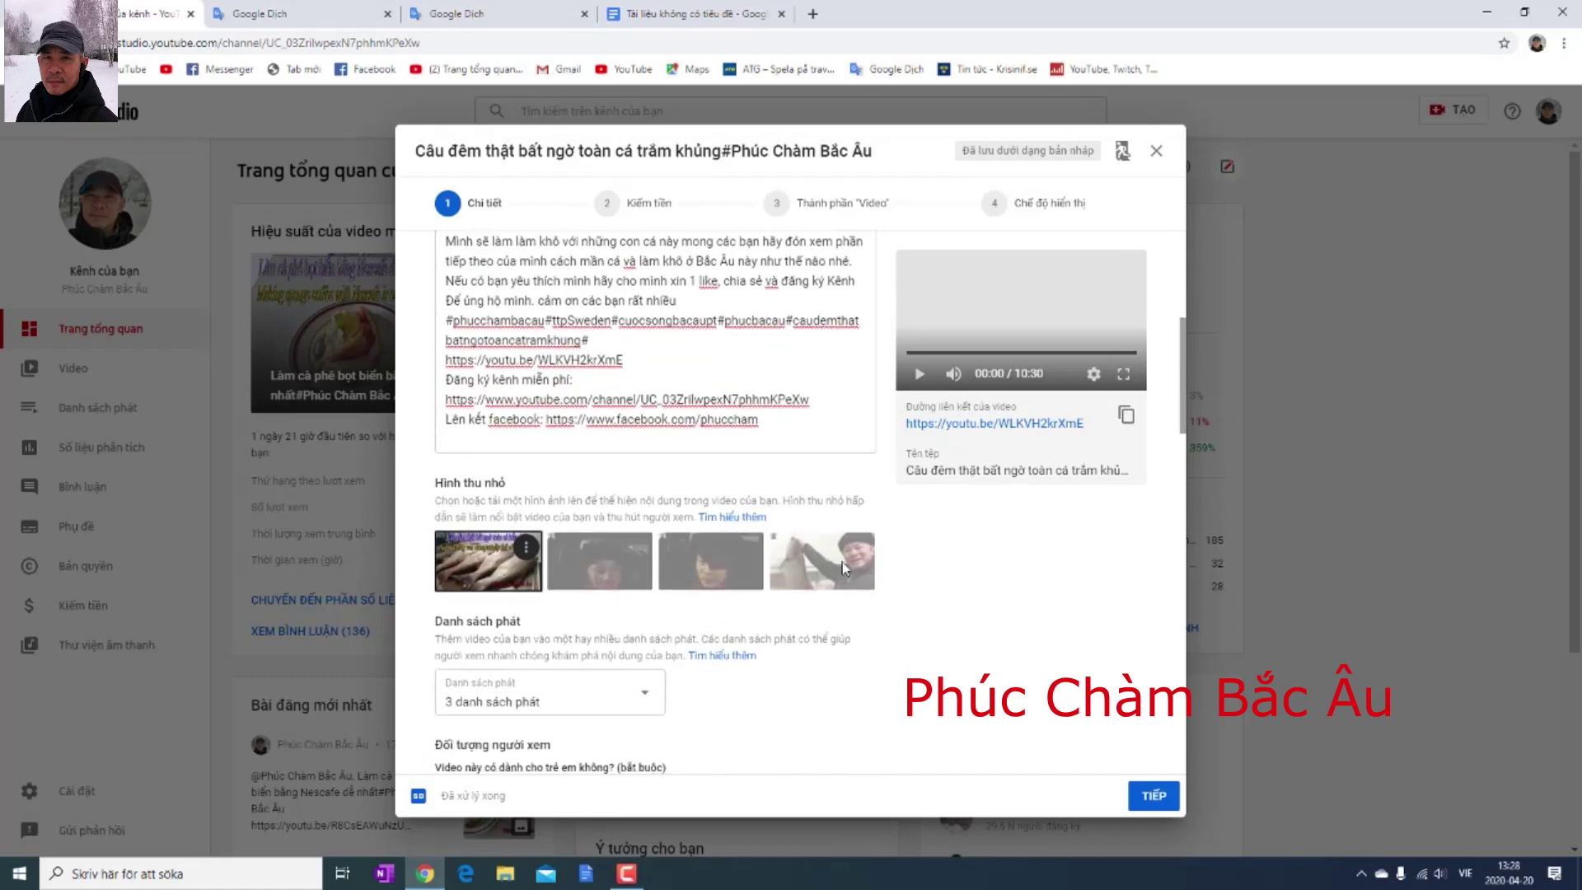
scroll(843, 562, up, 4)
scroll(845, 560, up, 2)
scroll(857, 564, down, 6)
scroll(861, 567, down, 4)
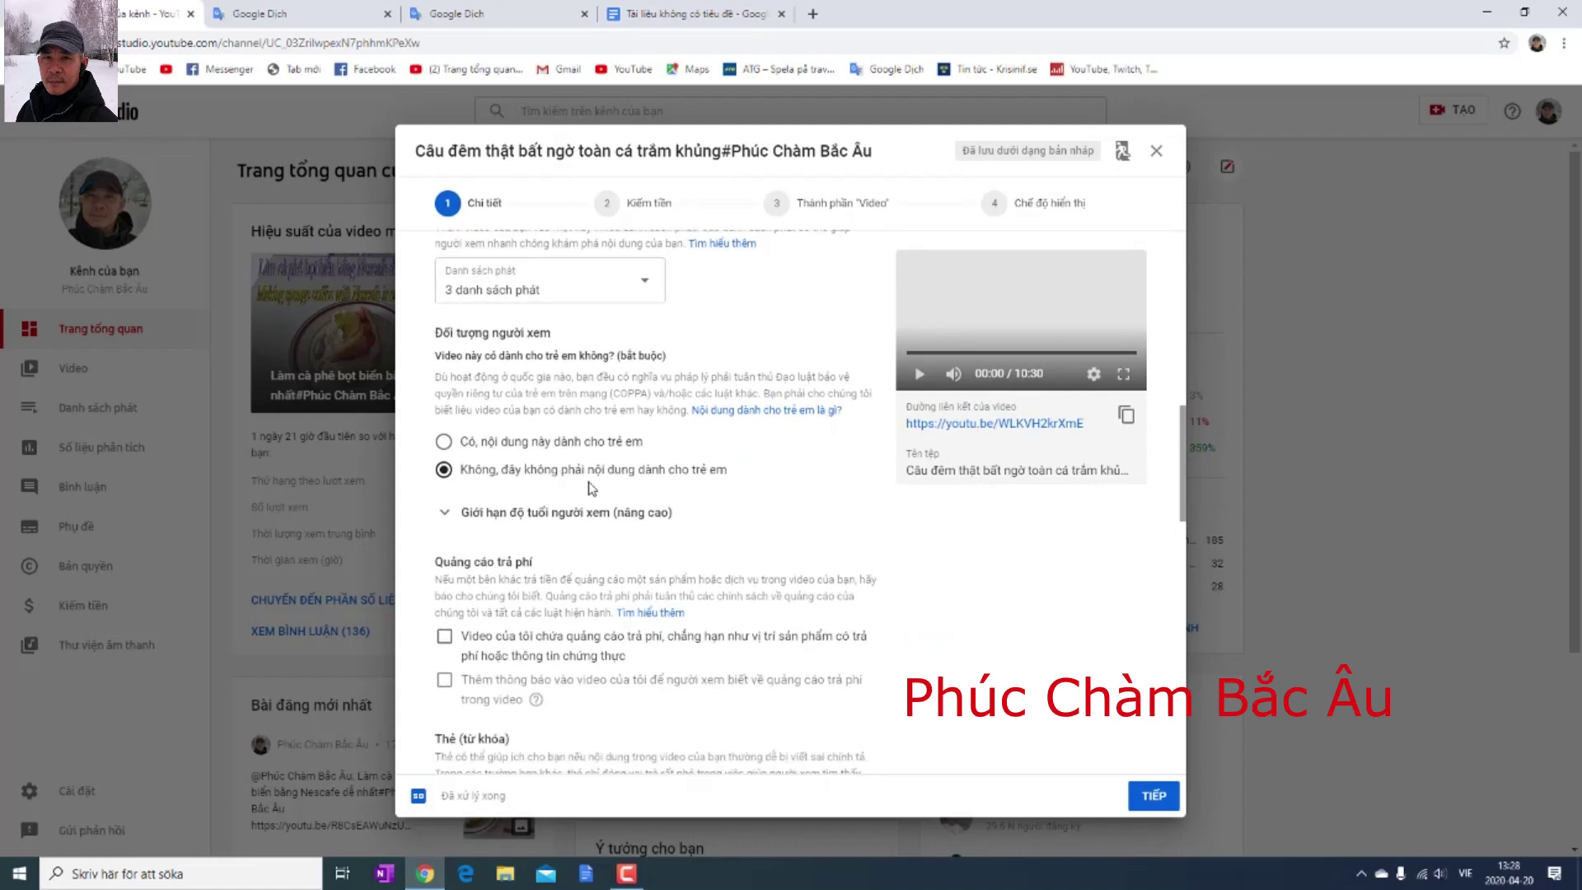
scroll(683, 505, down, 3)
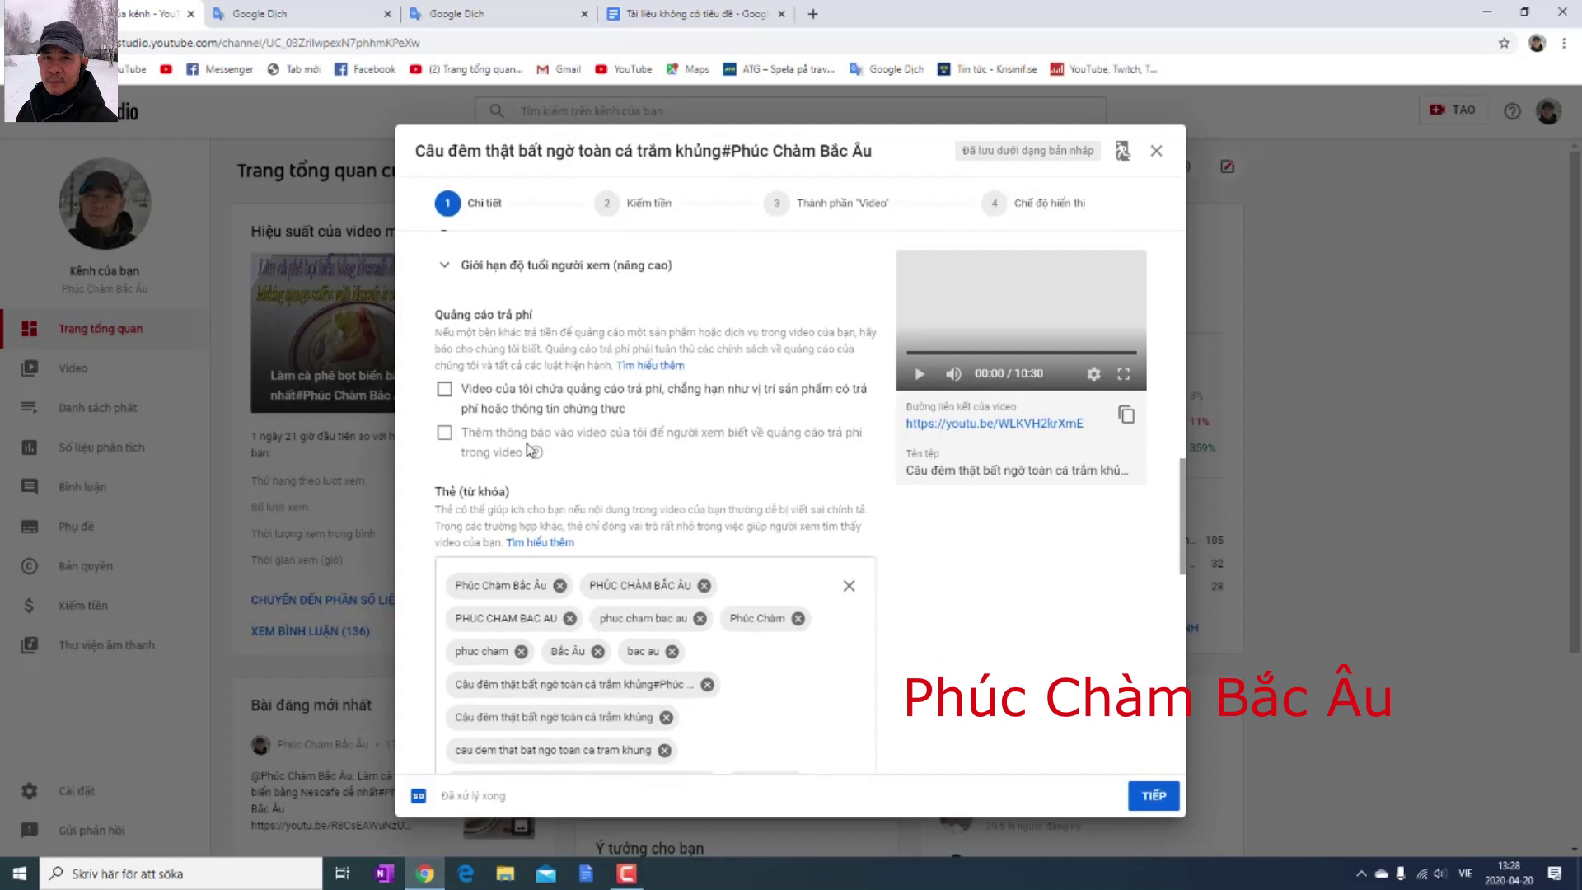
scroll(730, 502, down, 3)
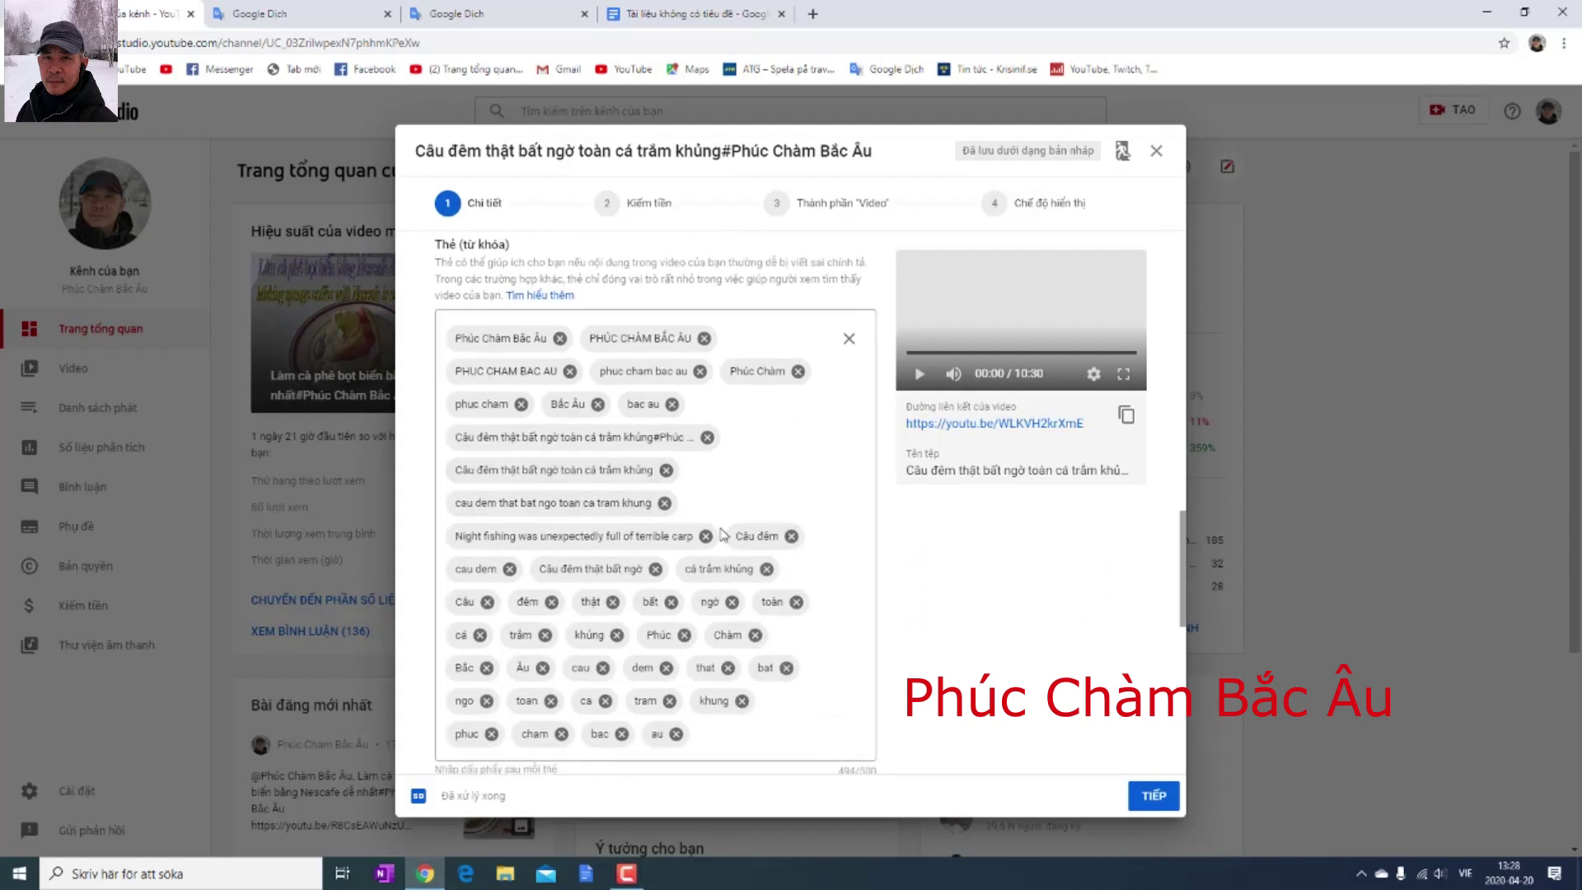
scroll(757, 543, down, 5)
scroll(767, 552, down, 2)
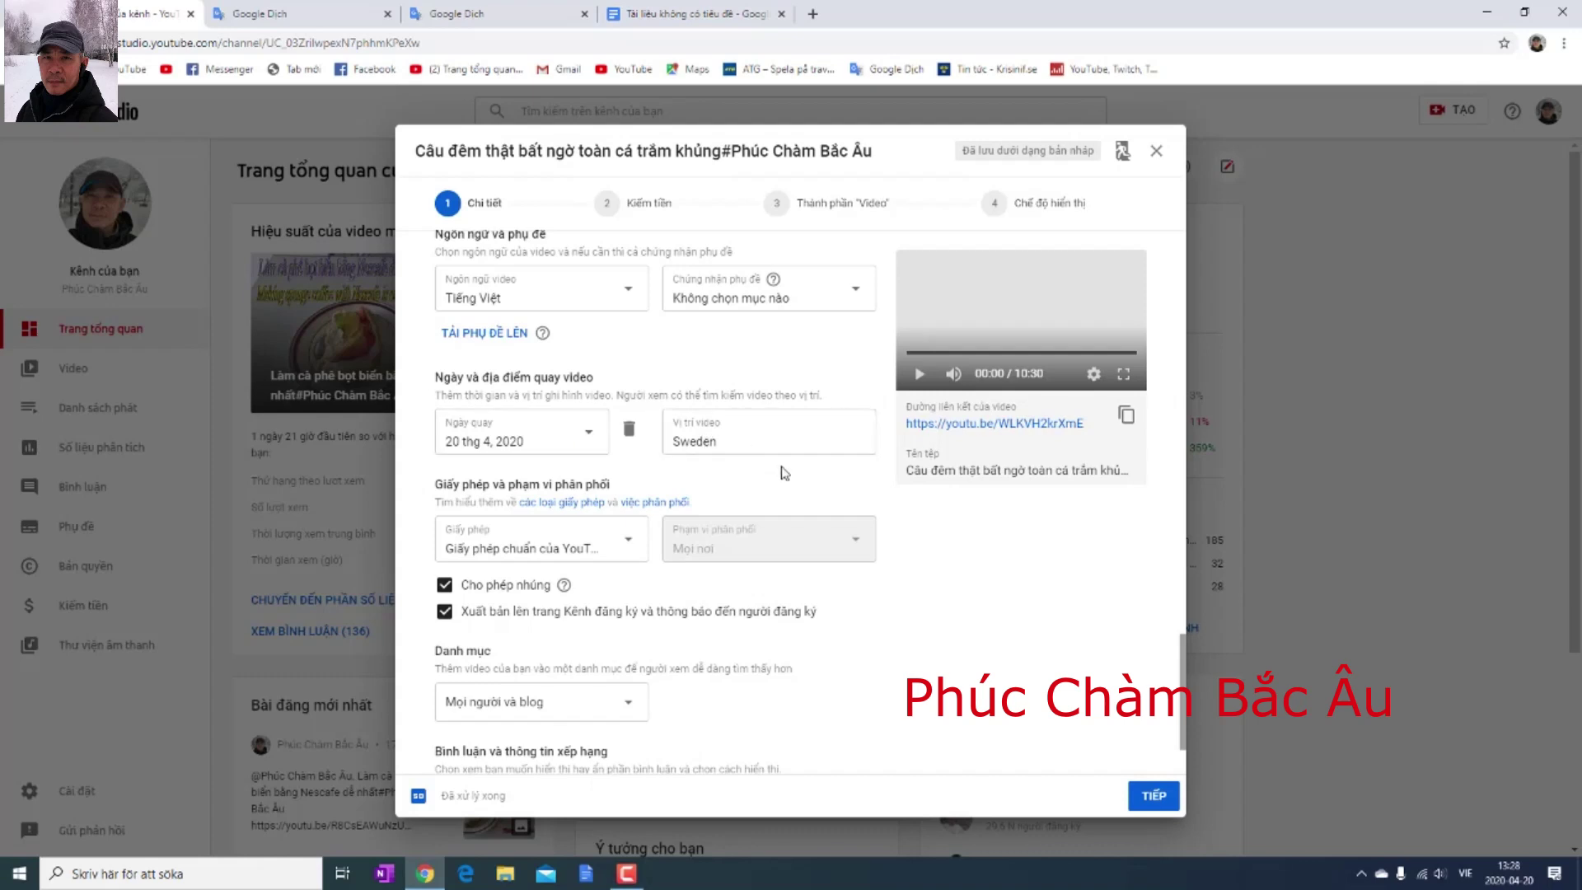
scroll(785, 473, down, 2)
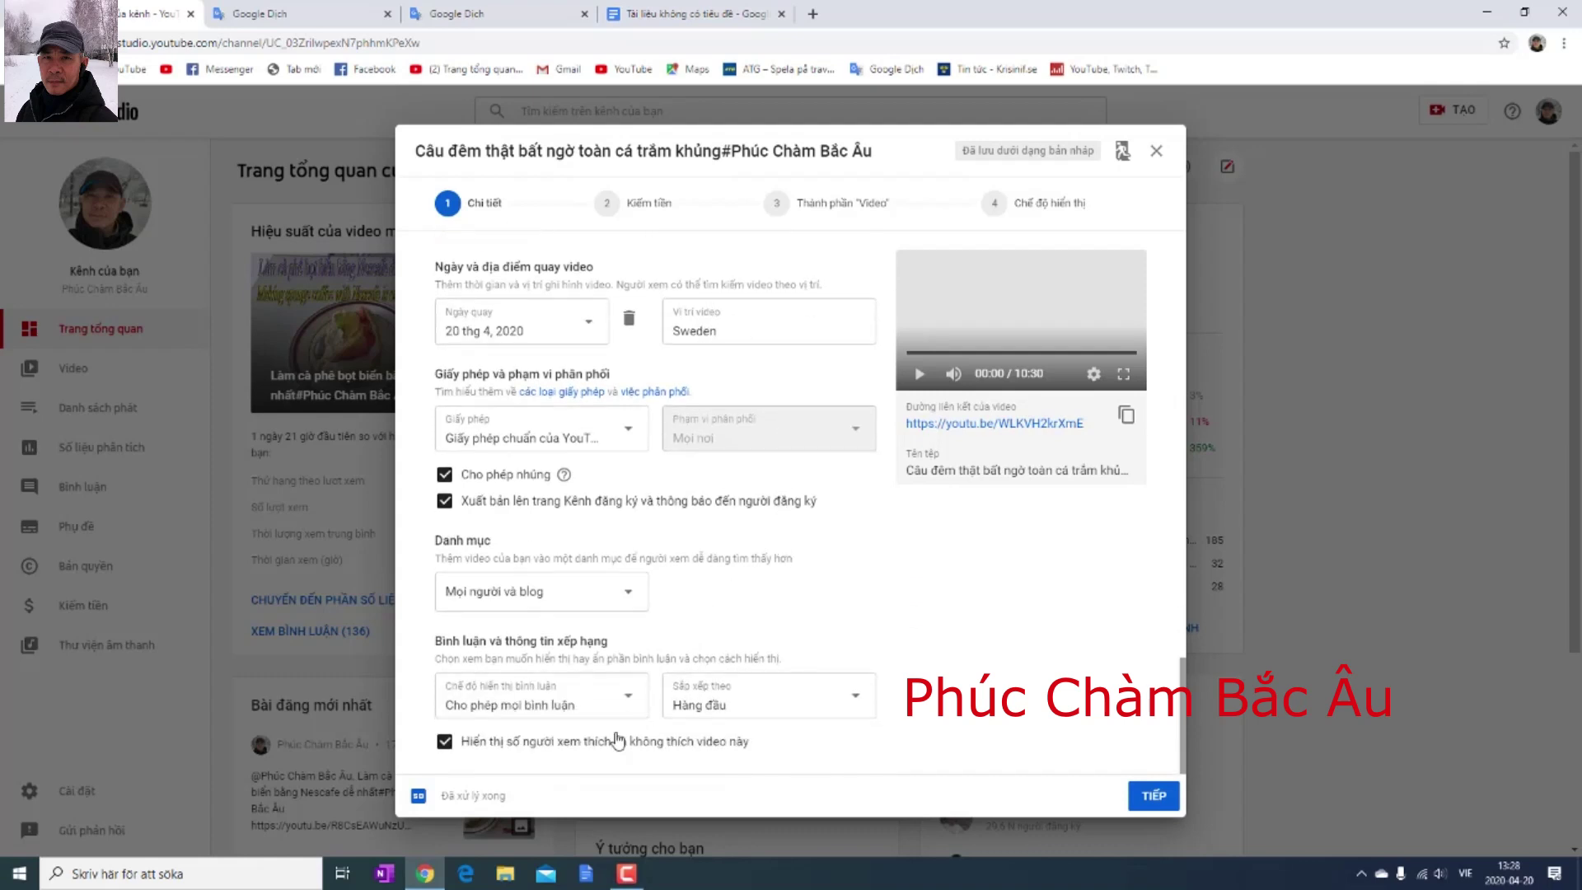
- Continue to the Kiếm tiền stage and look over its ad types and ad placement options
click(1154, 796)
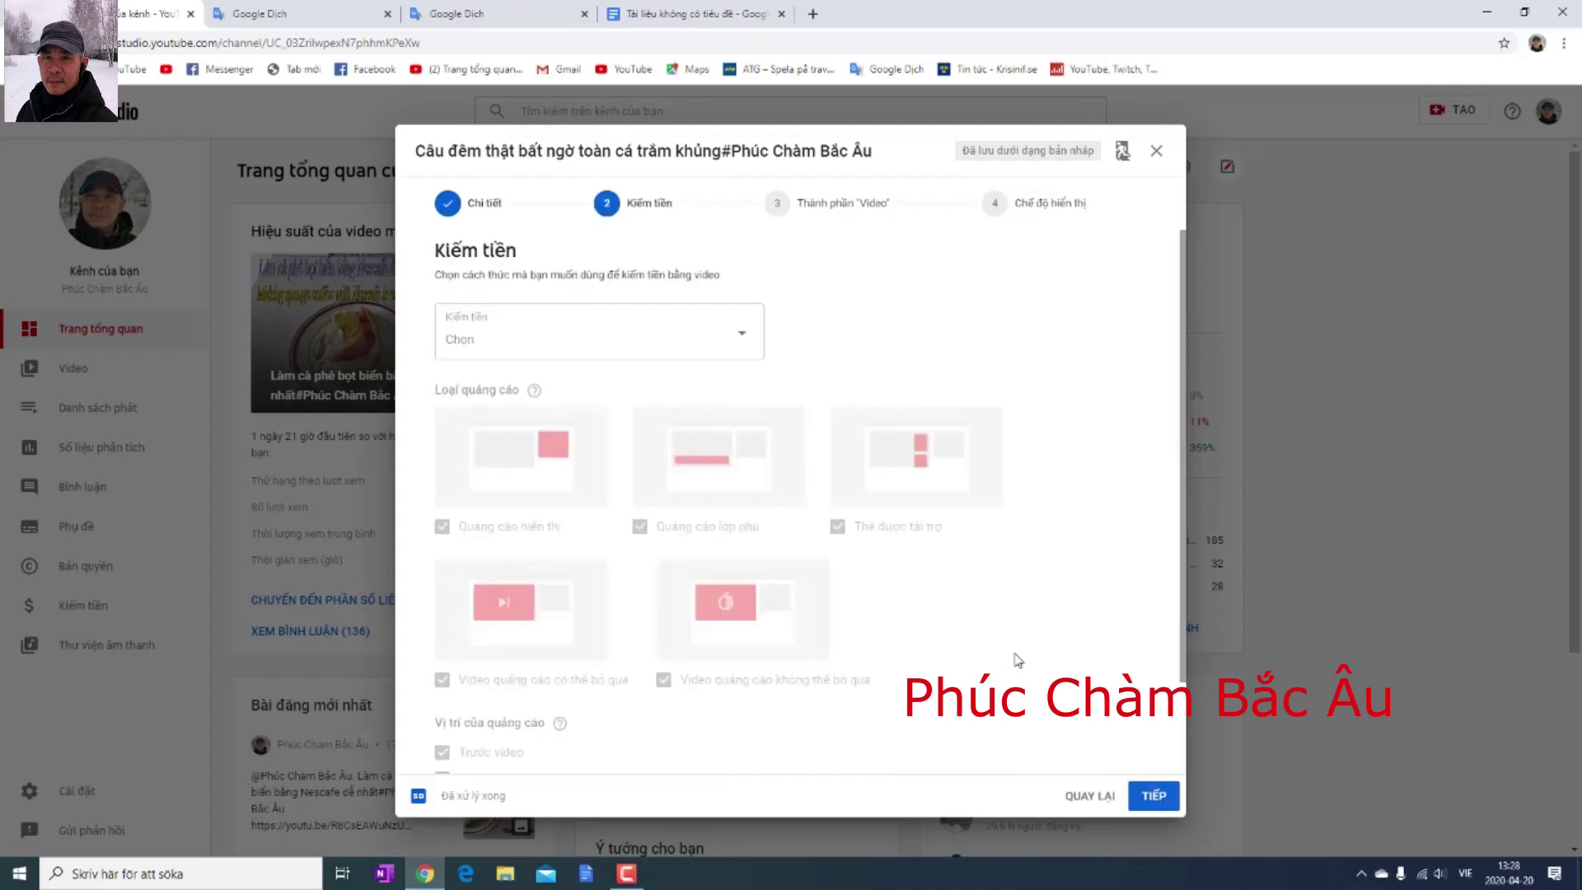
scroll(1030, 586, down, 2)
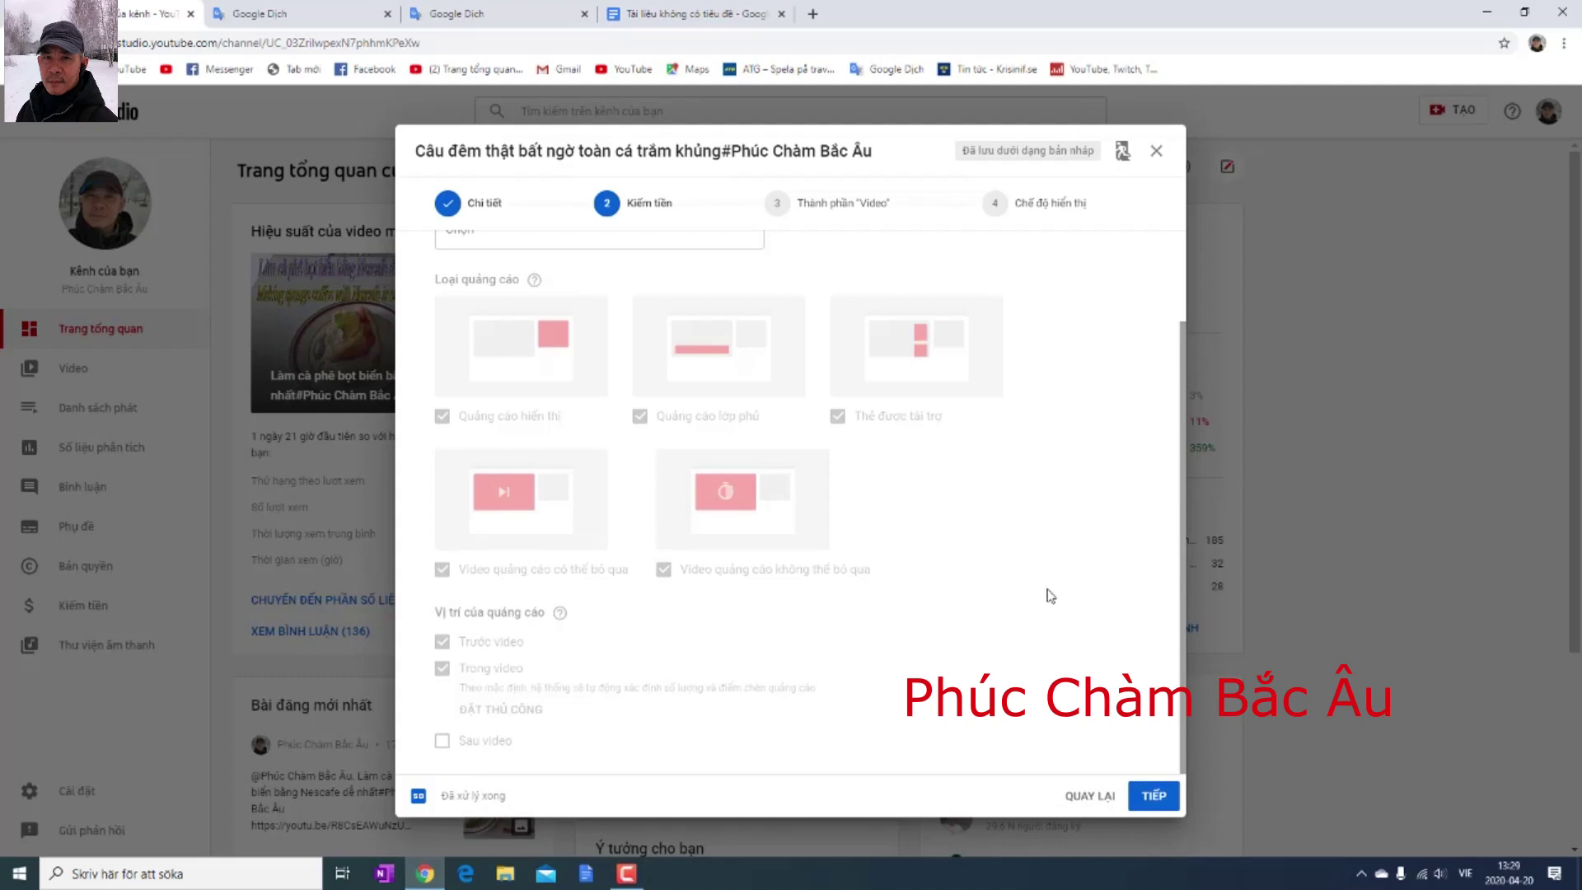
scroll(1053, 591, up, 2)
scroll(1053, 590, down, 2)
click(614, 207)
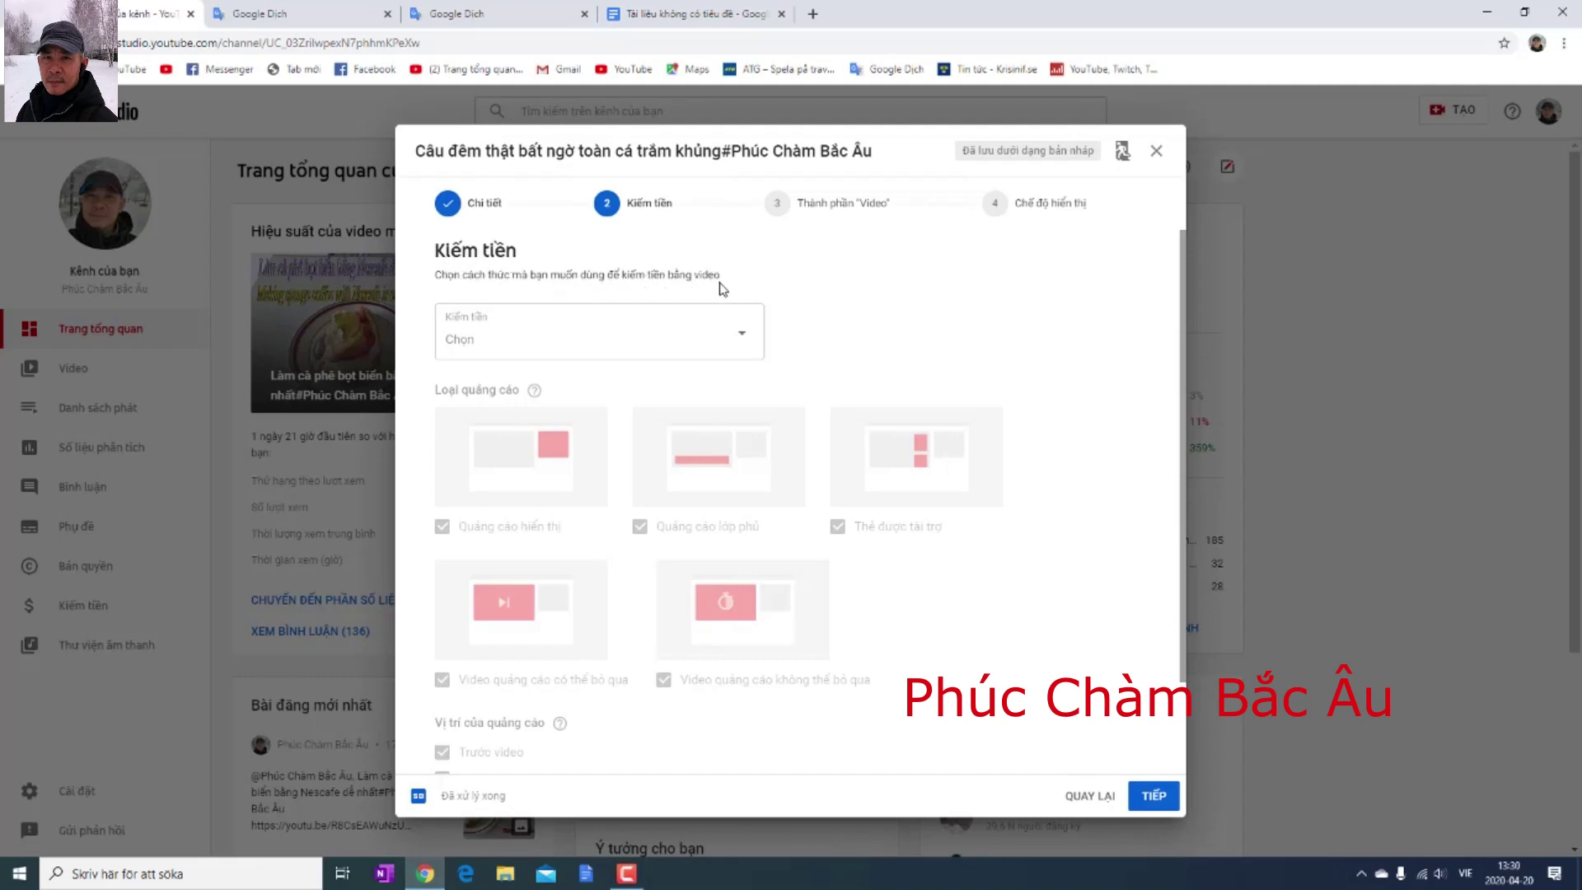
- Set monetization to Bật for the video and also enable the Sau video ad placement
click(743, 337)
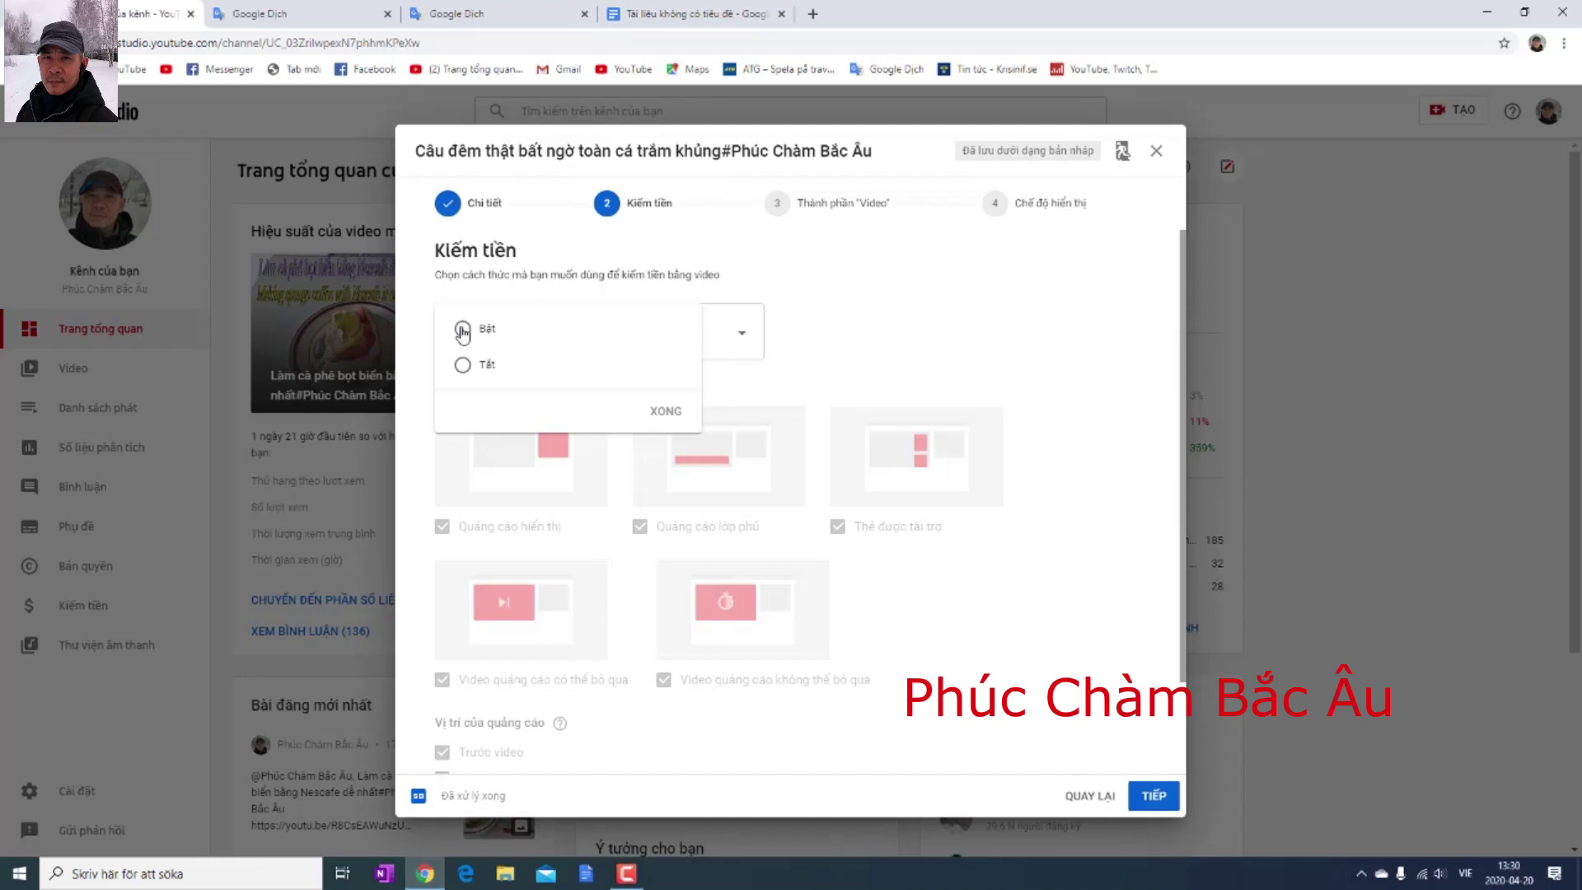
click(462, 330)
click(663, 410)
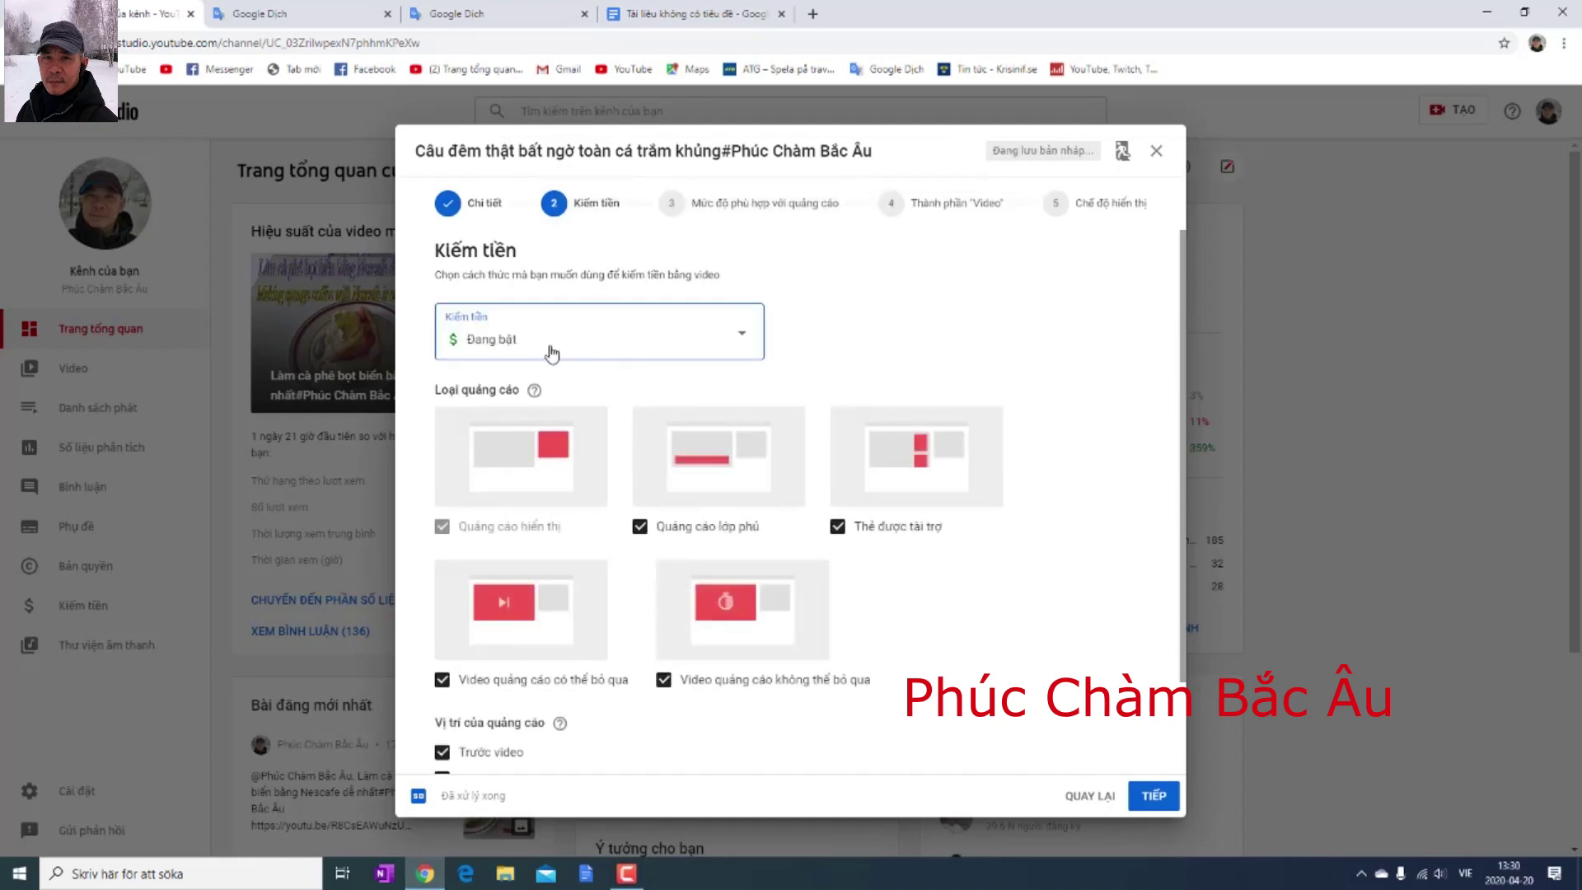
scroll(789, 563, down, 2)
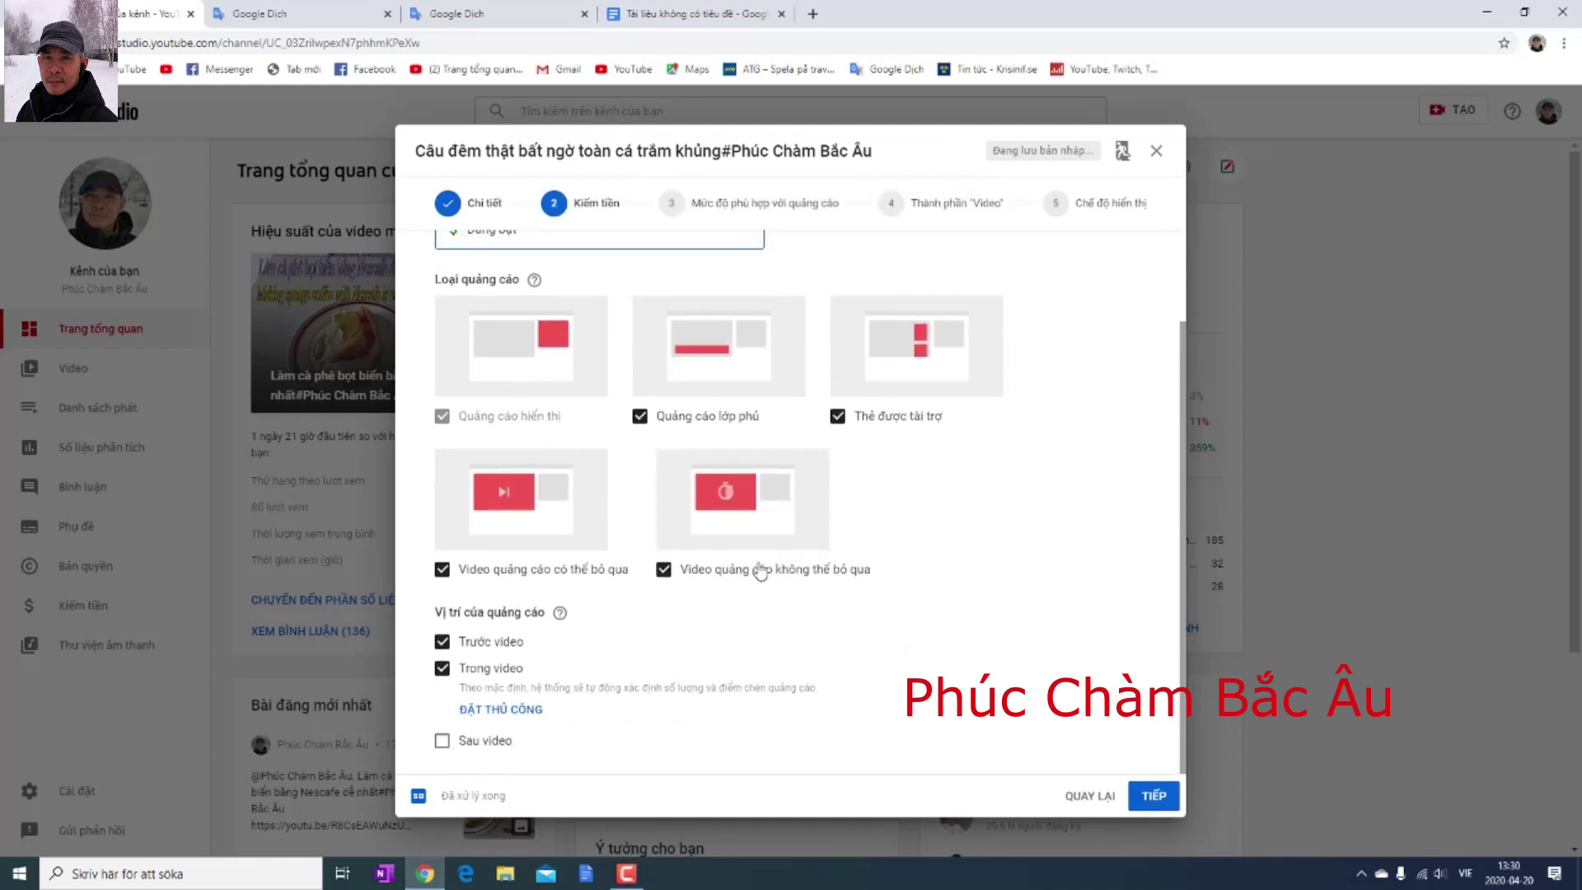
click(443, 742)
- Check the monetization status, the selected ad types and the ad placements of the video
scroll(614, 466, up, 2)
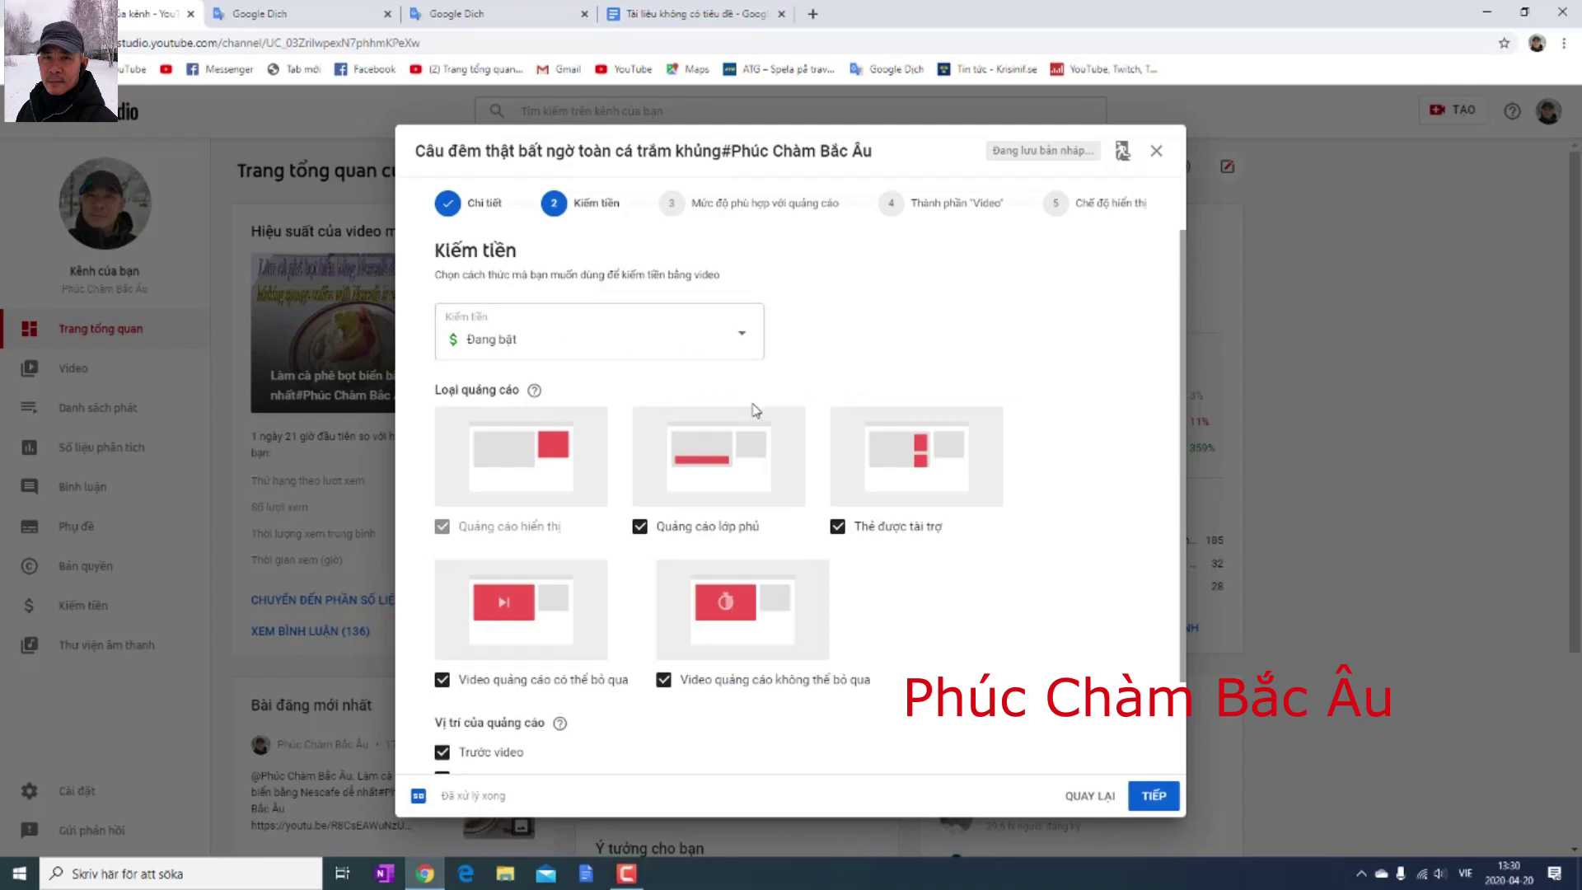
scroll(754, 410, down, 2)
scroll(753, 421, up, 2)
scroll(816, 341, down, 2)
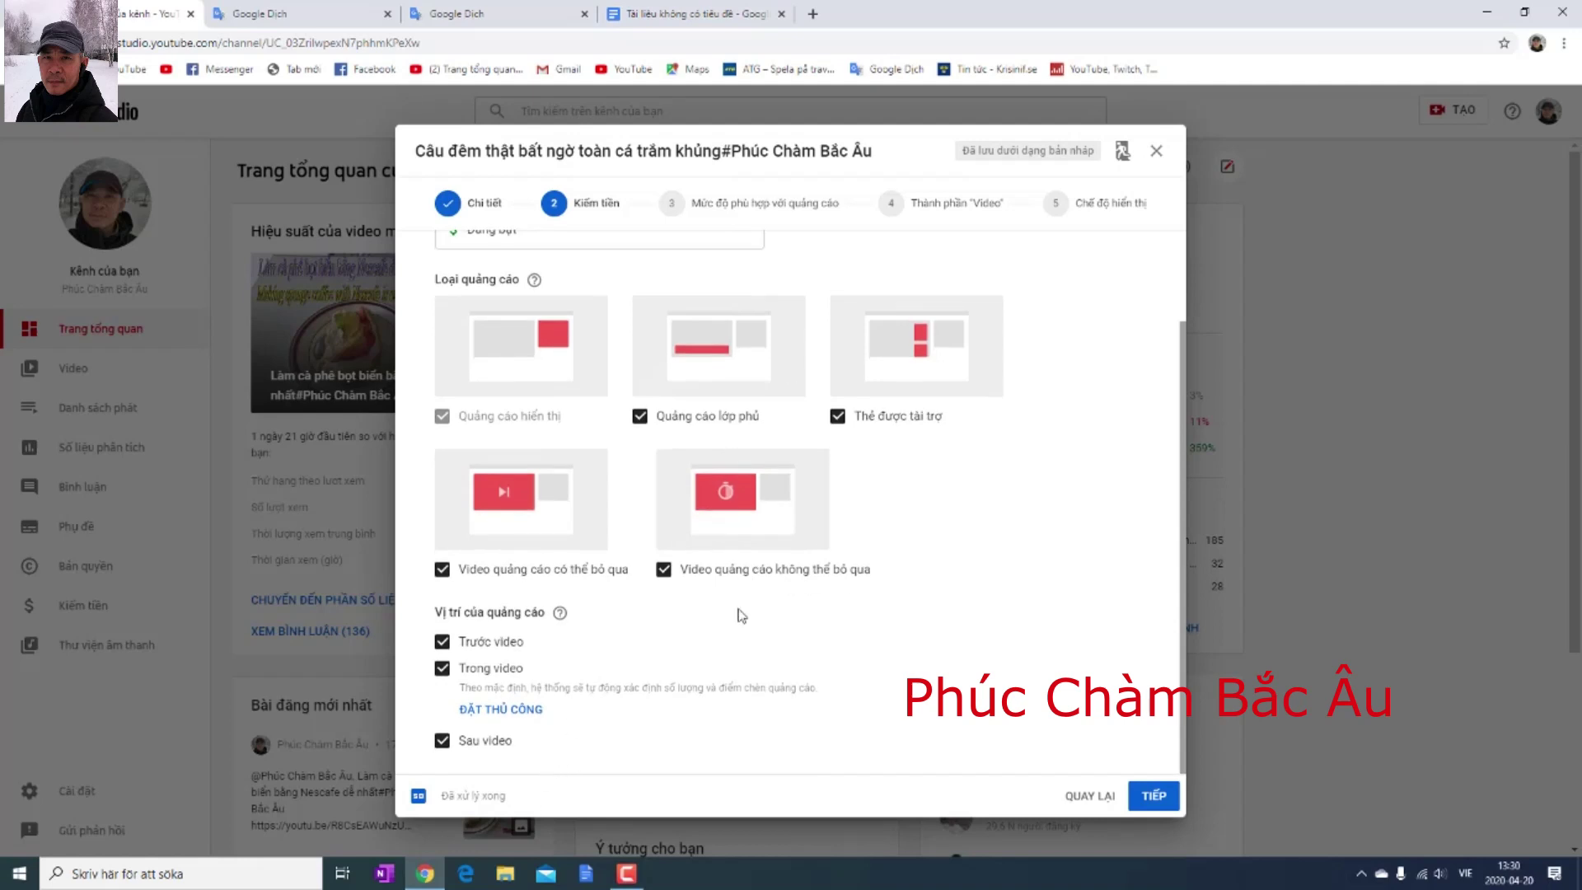
scroll(795, 461, up, 2)
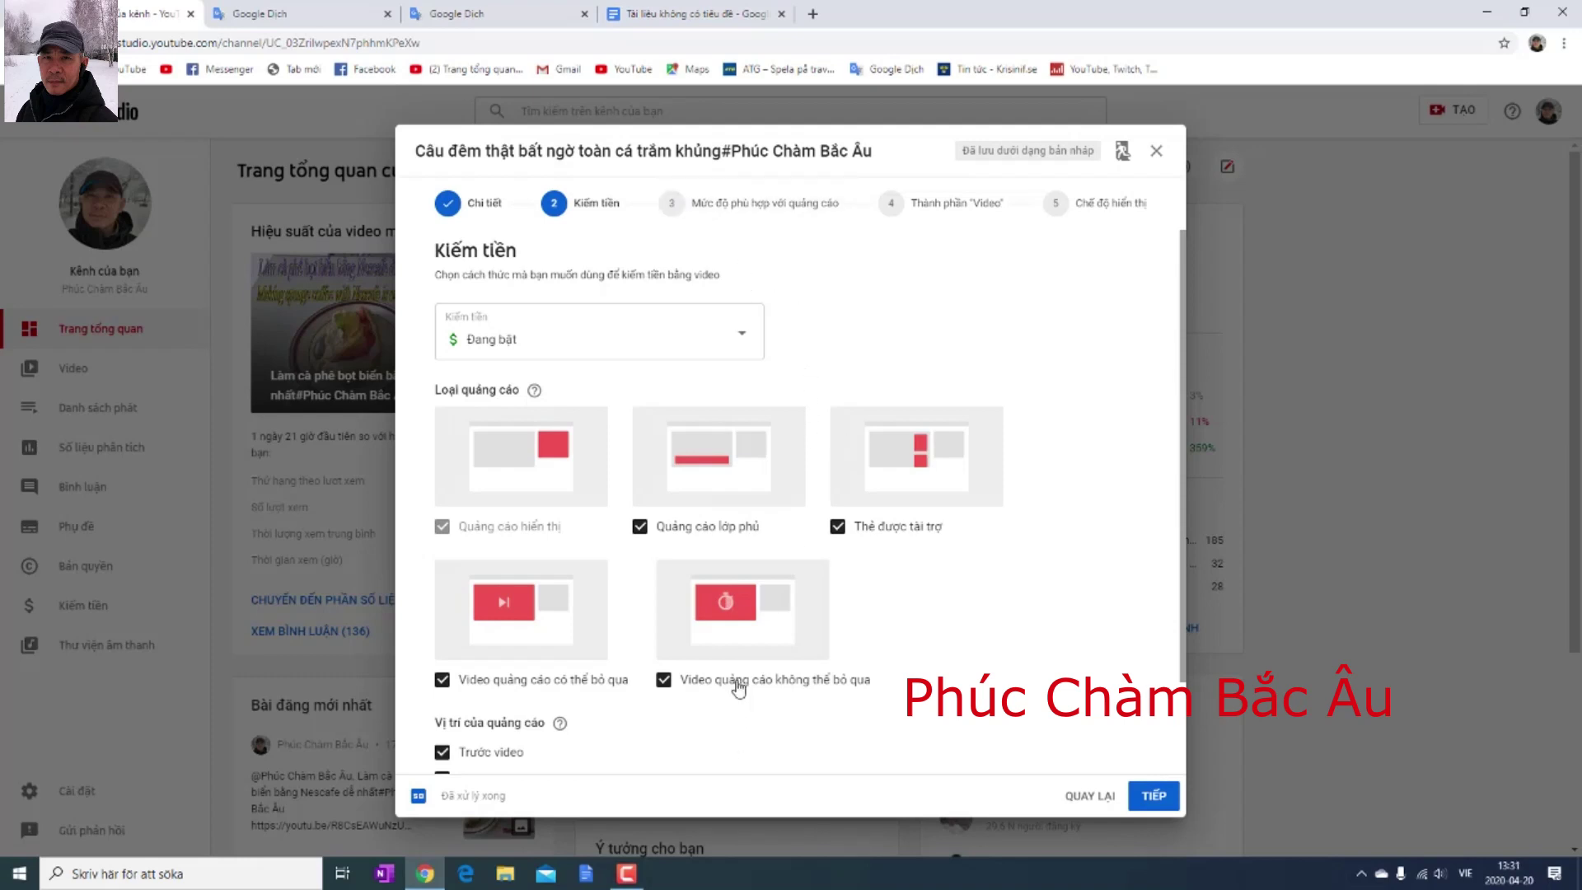
scroll(883, 583, down, 2)
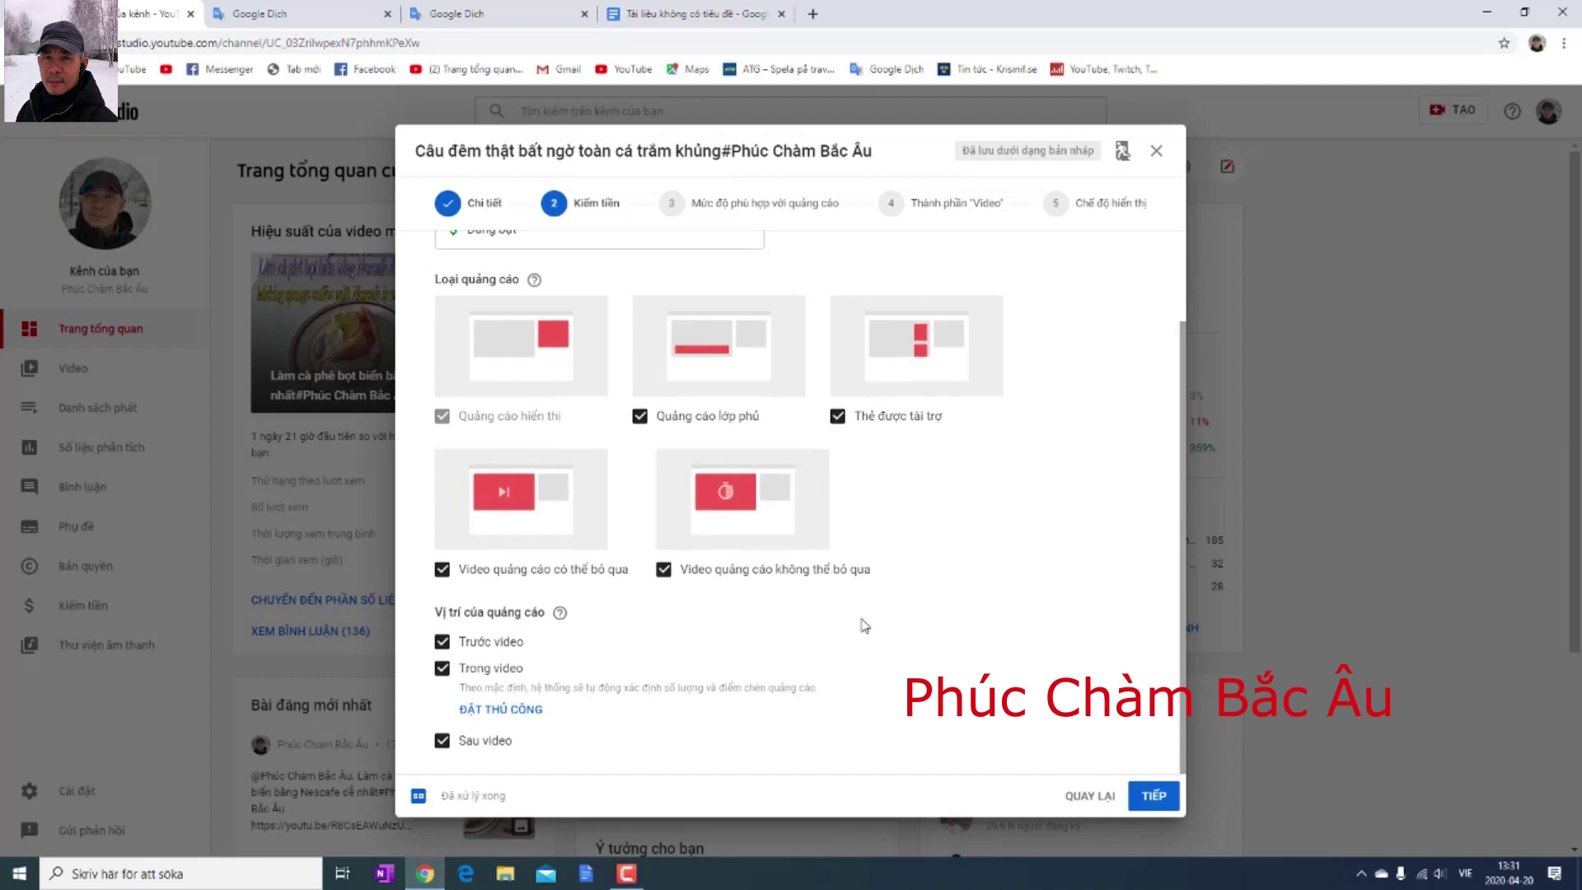
scroll(862, 627, up, 2)
scroll(865, 620, down, 2)
- Continue to the Mức độ phù hợp với quảng cáo stage and read its introduction and content categories
mouse_move(628, 876)
click(1154, 796)
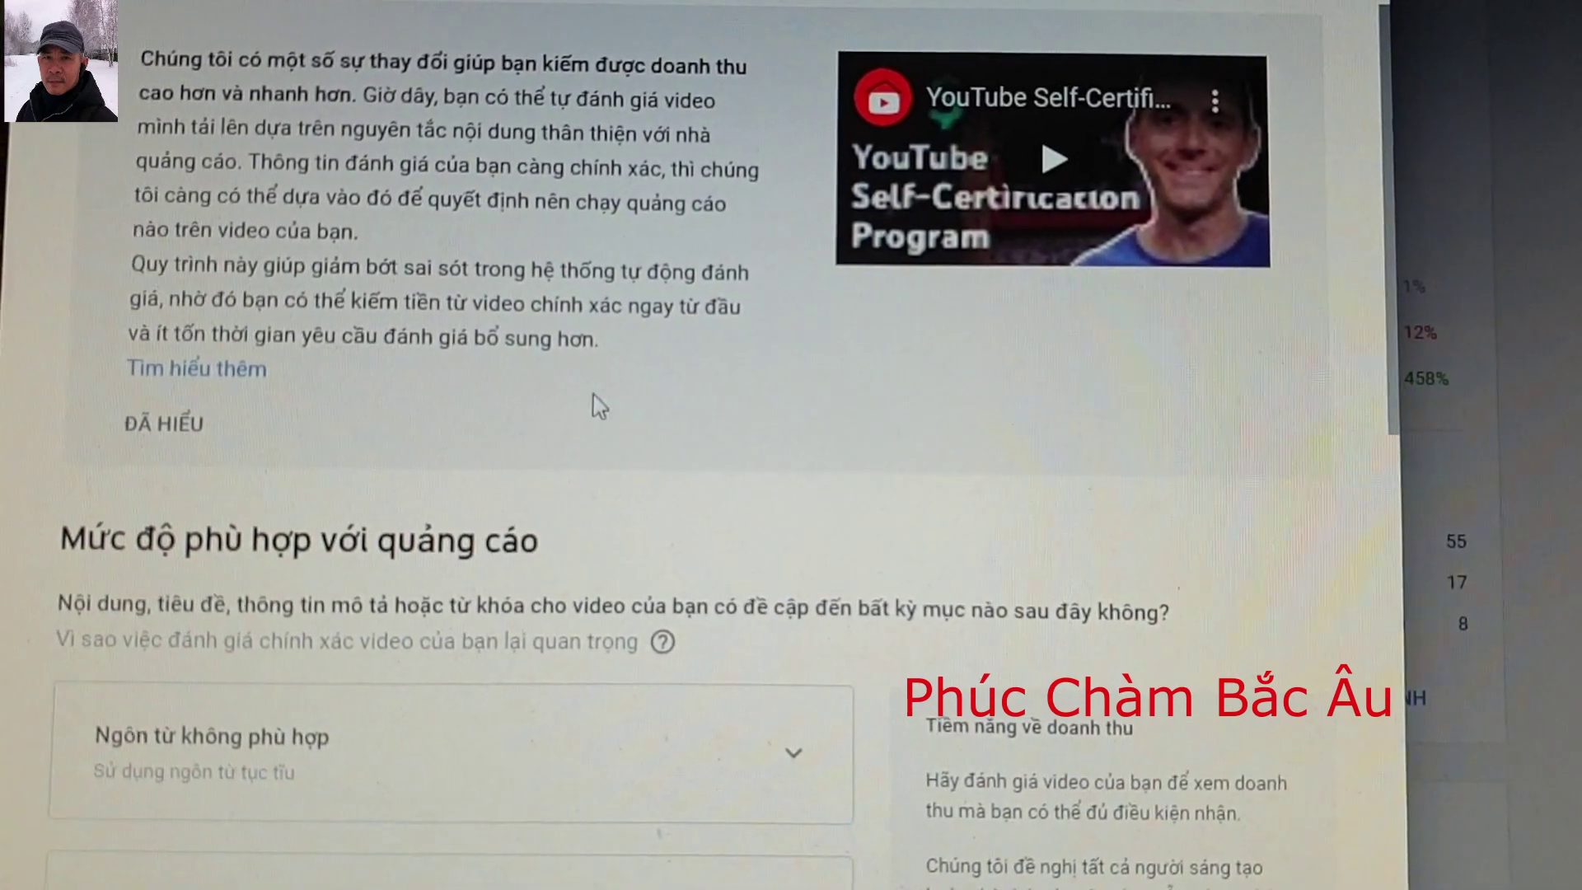
scroll(682, 406, down, 2)
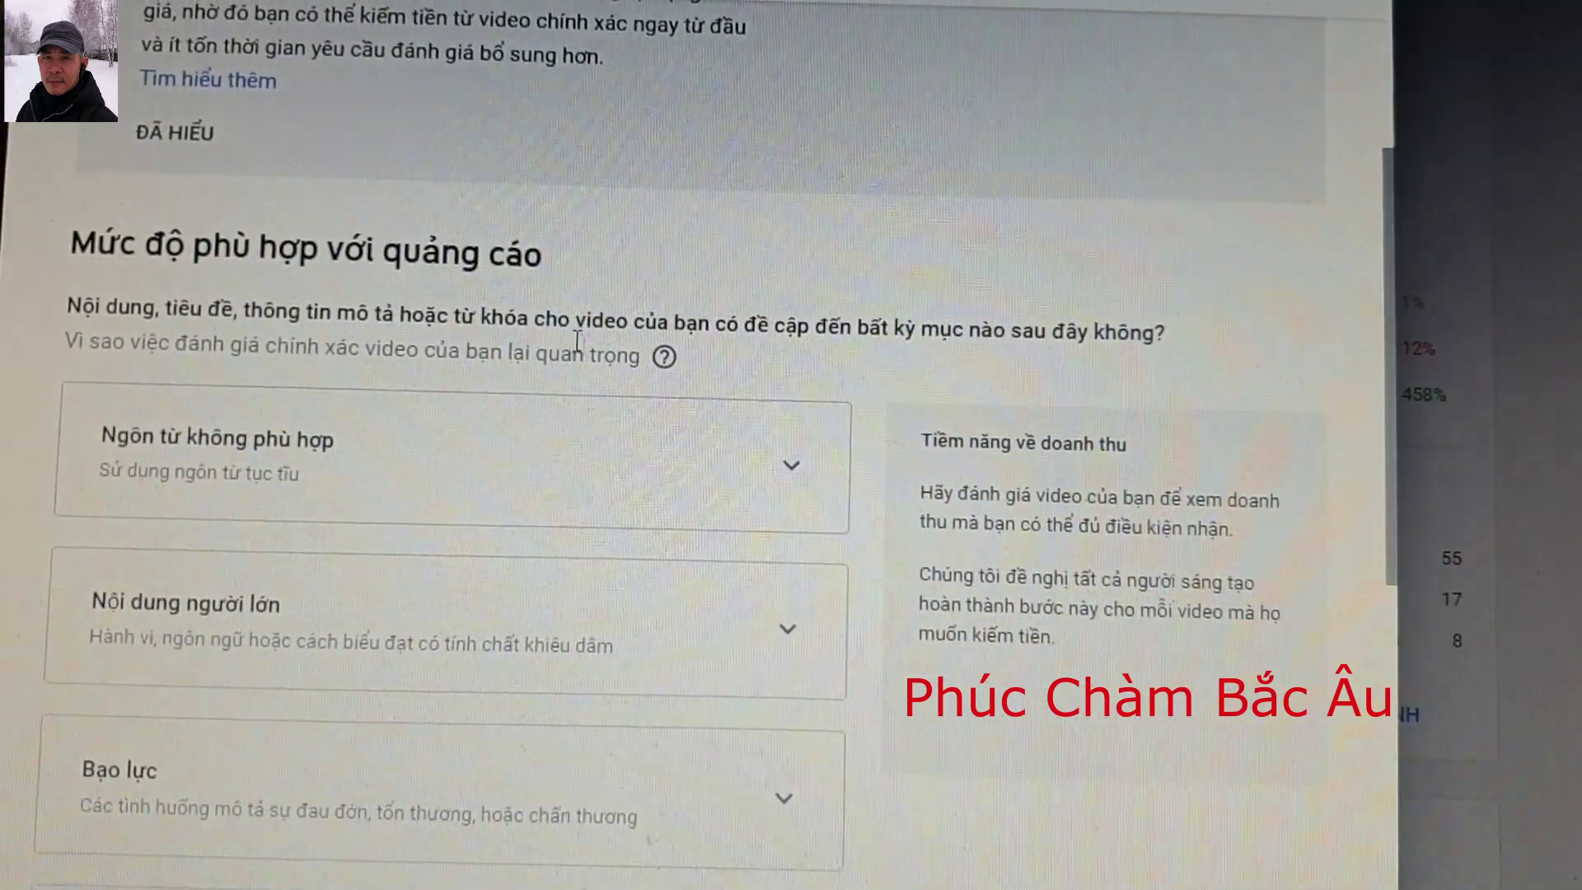
scroll(506, 190, up, 2)
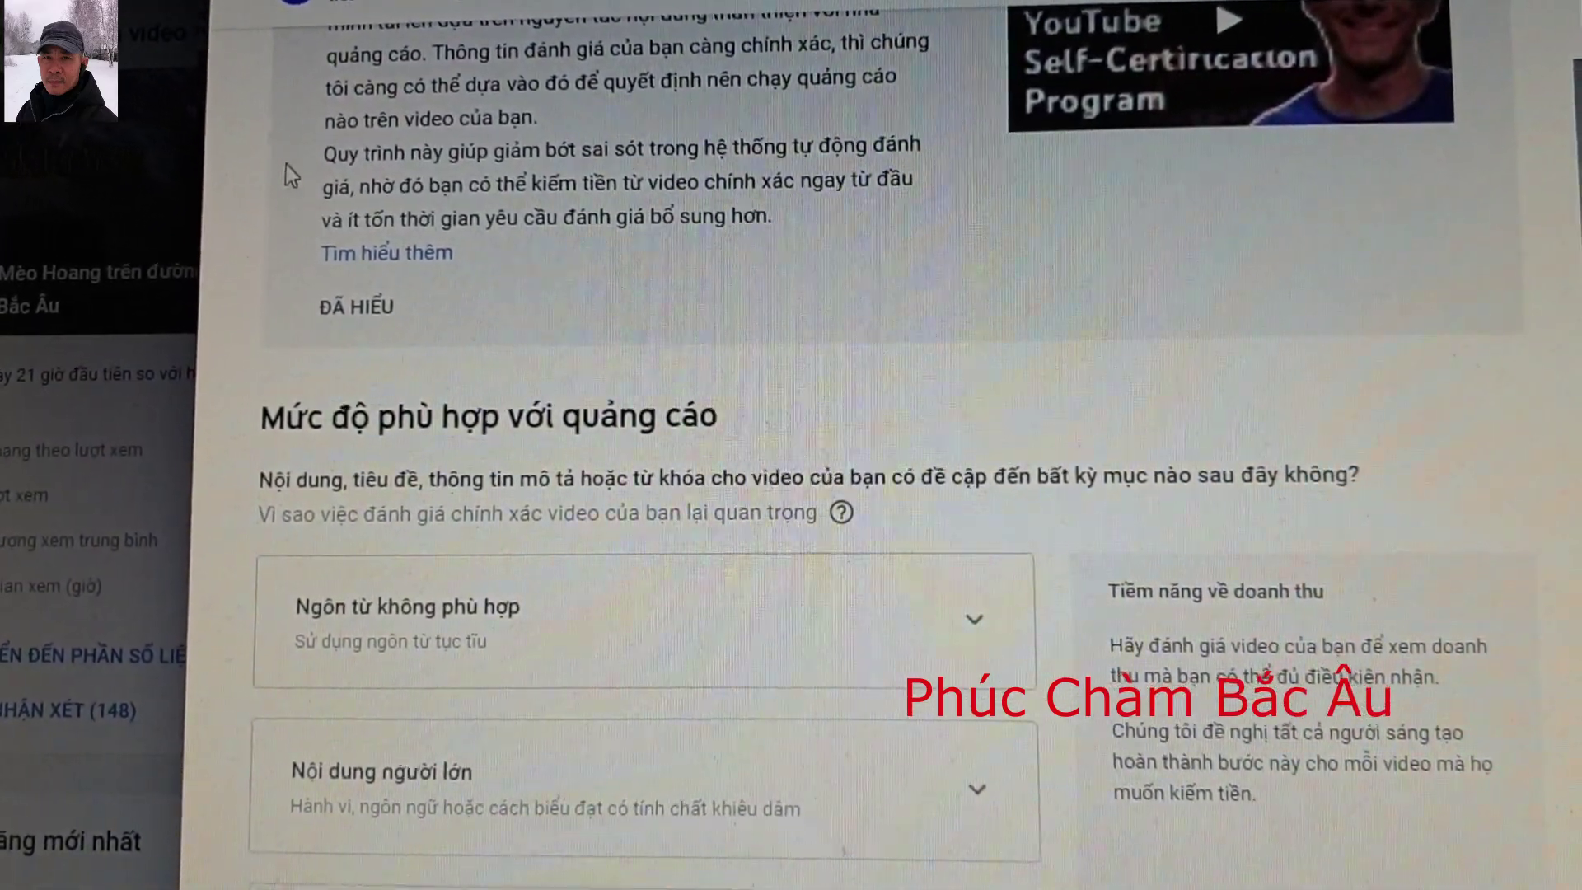
scroll(709, 379, down, 5)
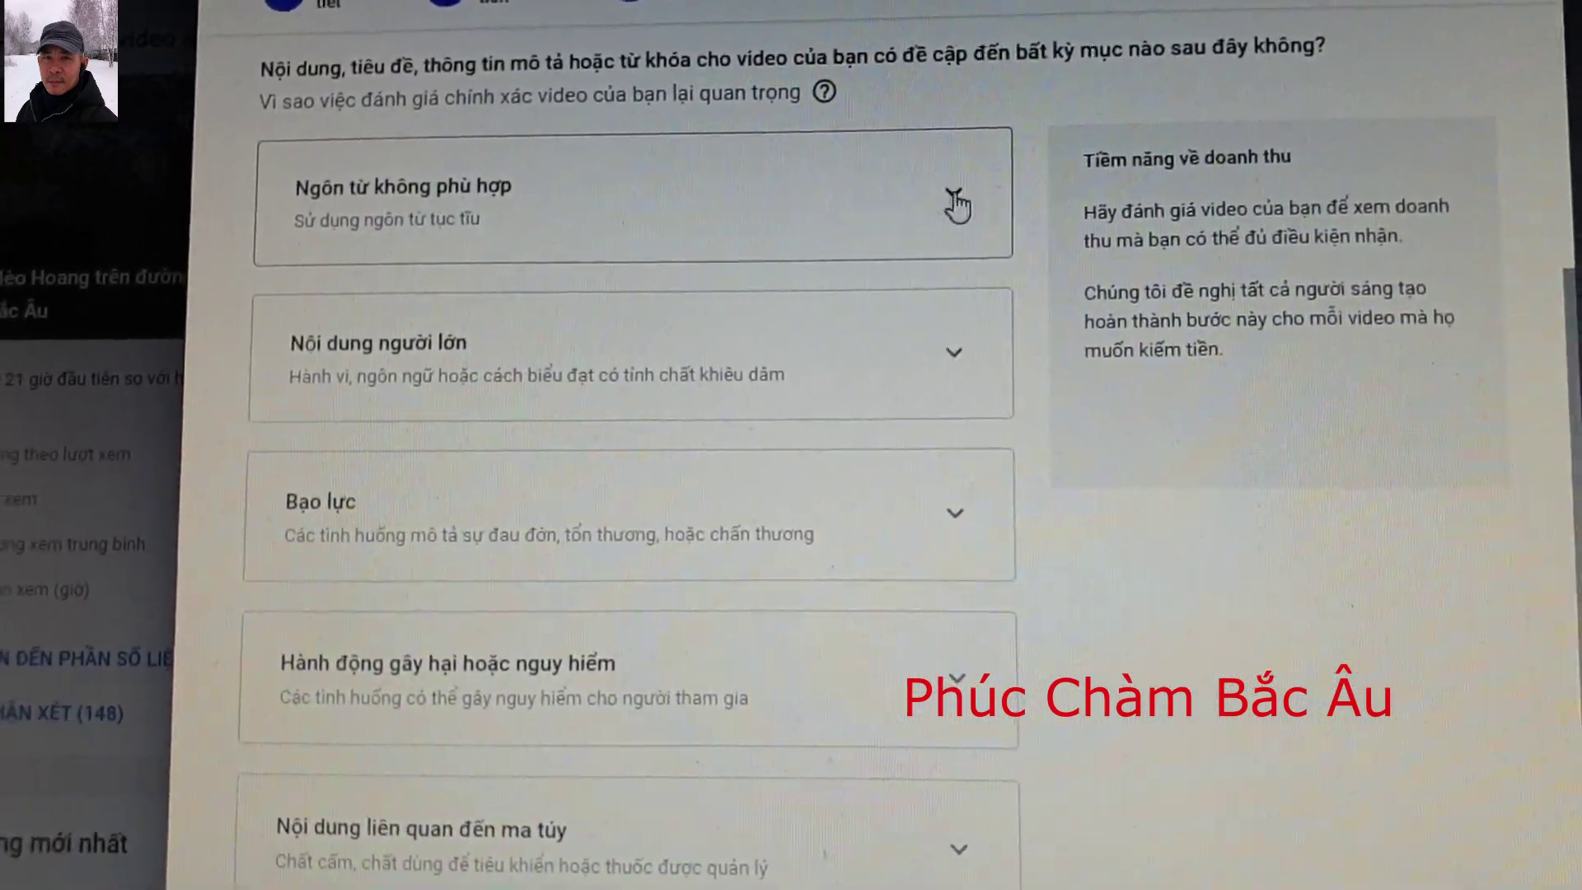
- Expand the Ngôn từ không phù hợp and Hành động gây hại hoặc nguy hiểm categories to examine their rating options
click(948, 197)
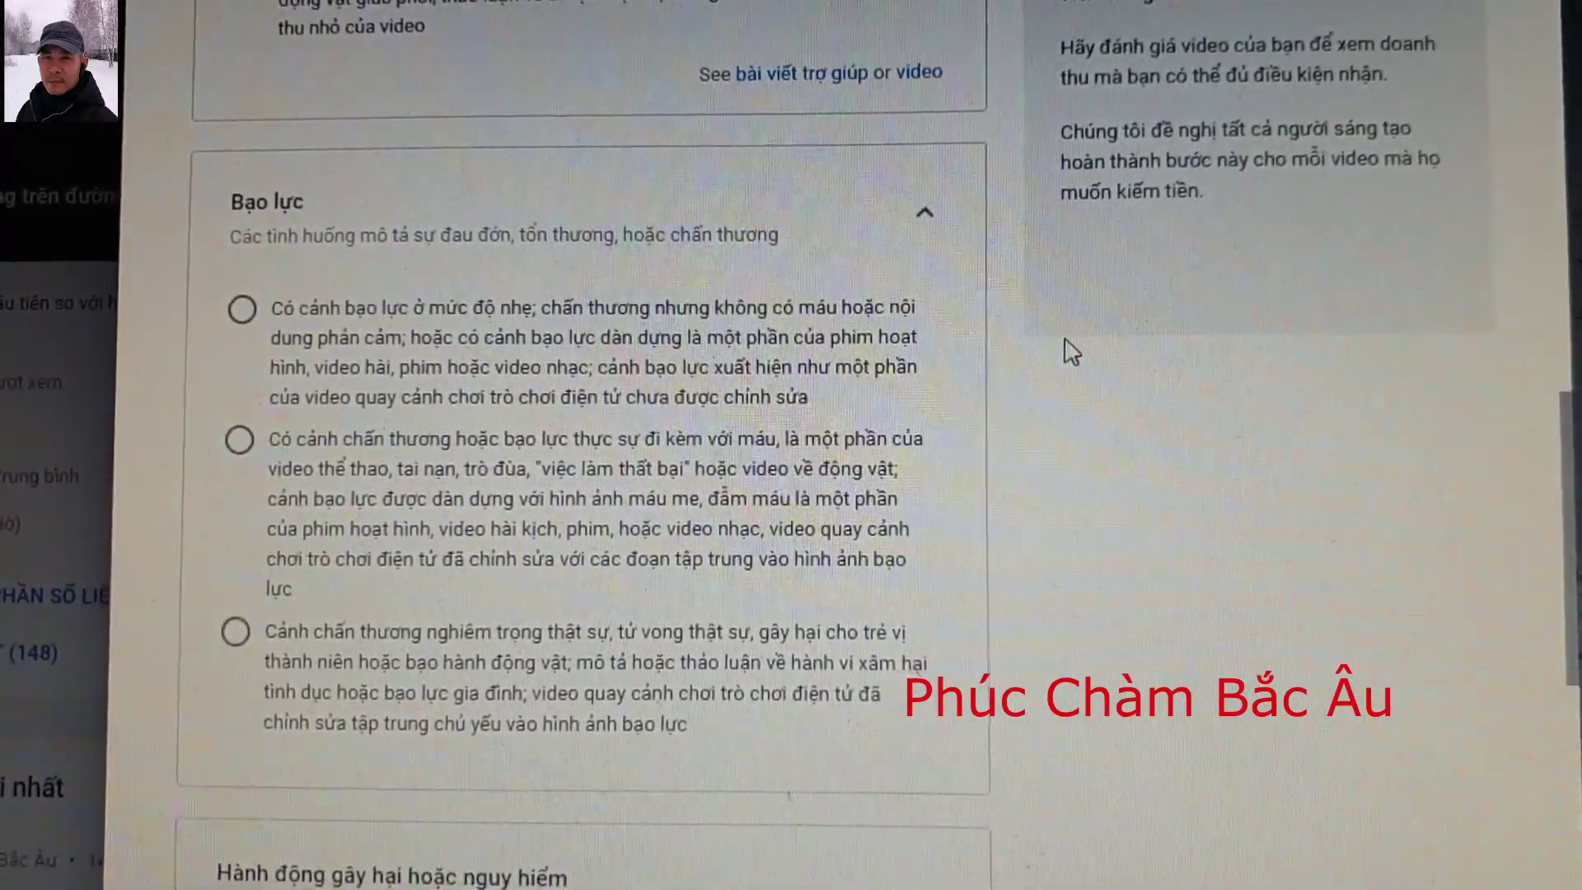
scroll(1067, 353, down, 6)
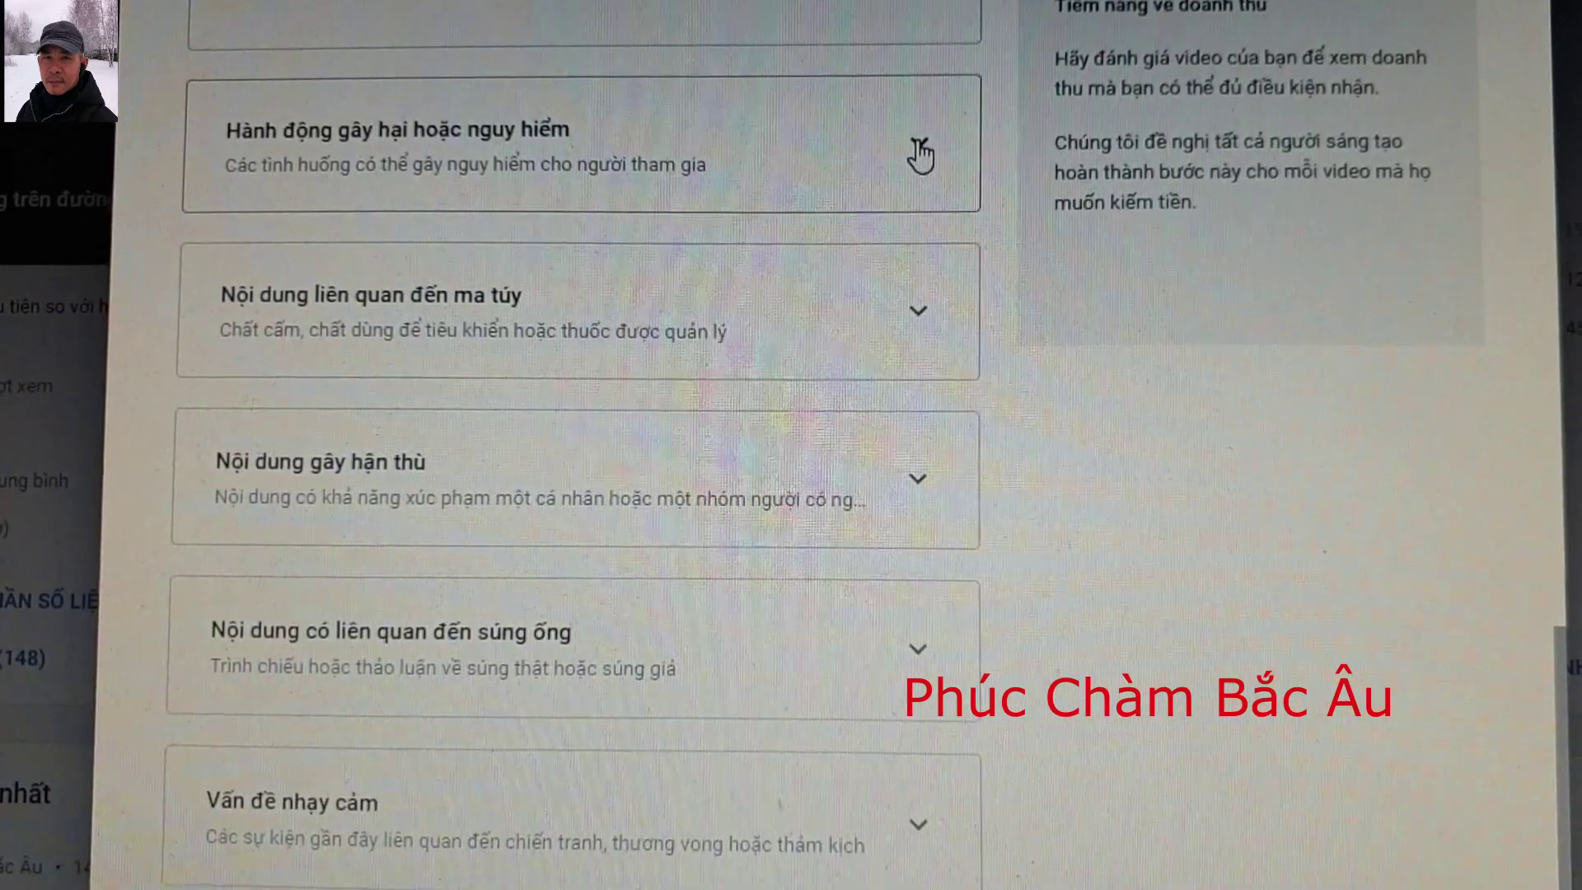
click(918, 153)
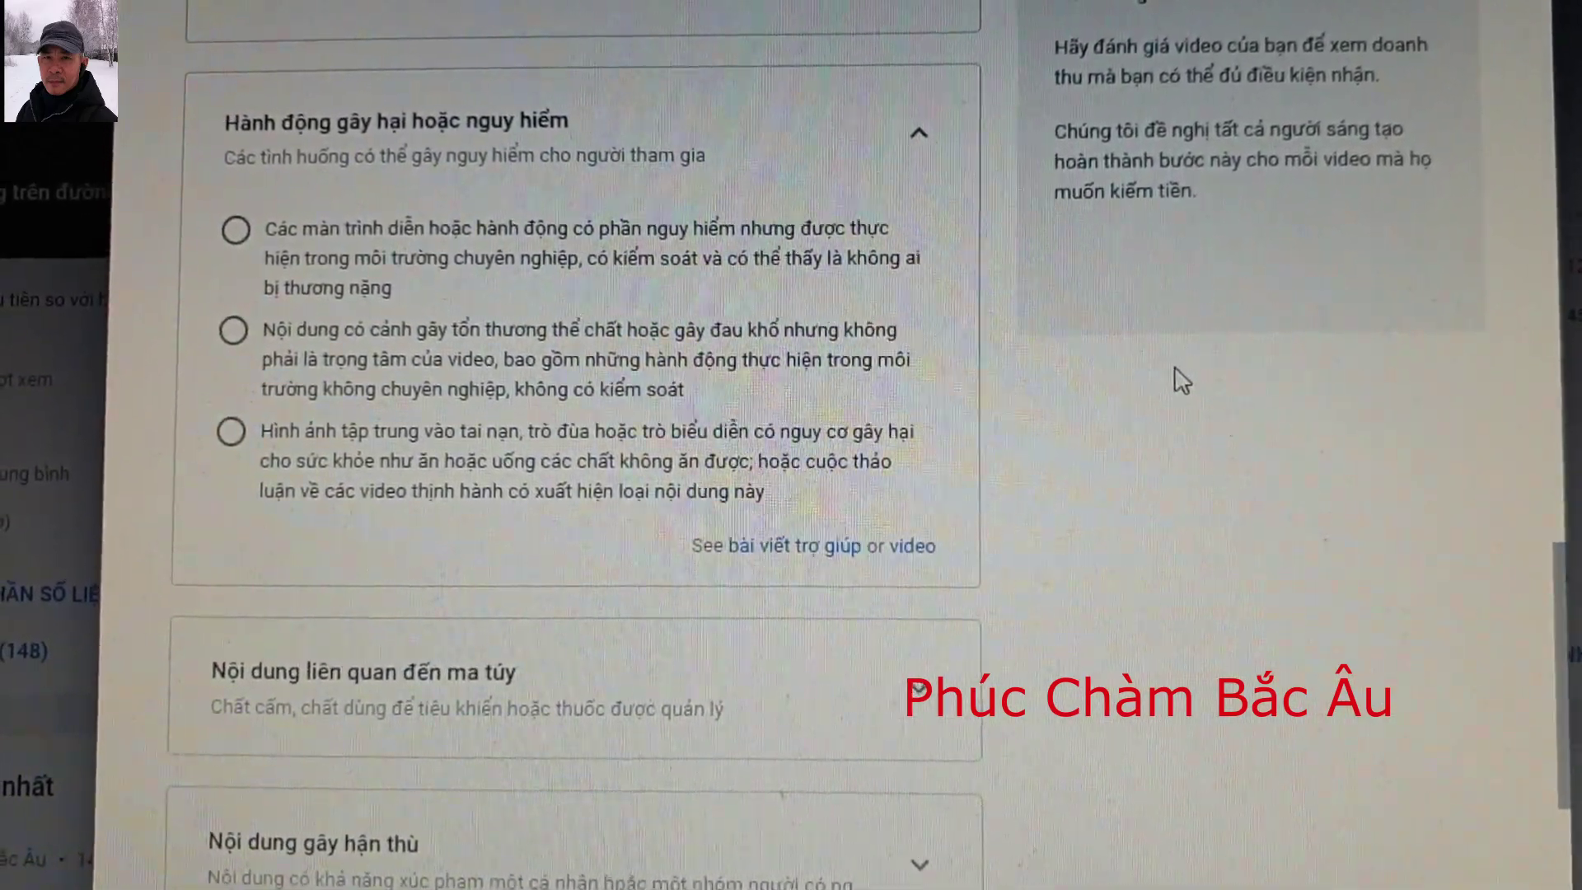